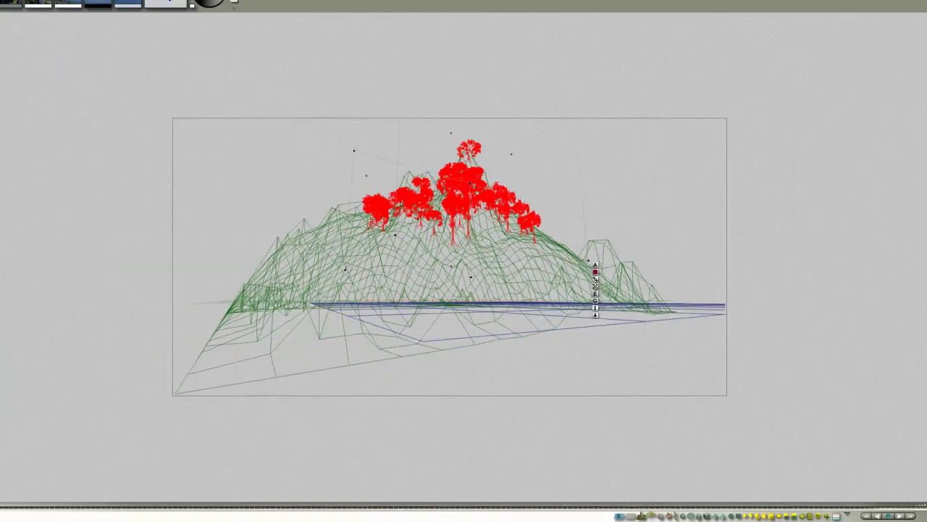
- Render the tree-topped rocky island over water at 1000 x 500 with antialiasing
{"action": "left_click", "coordinate": [33, 218]}
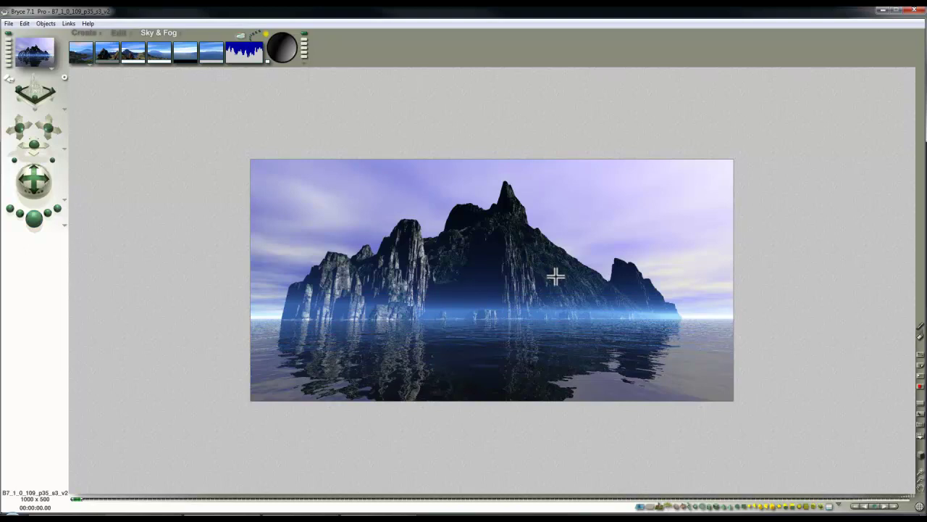
- Discard the render, return to wireframe and review the selected object's attributes
{"action": "left_click", "coordinate": [555, 276]}
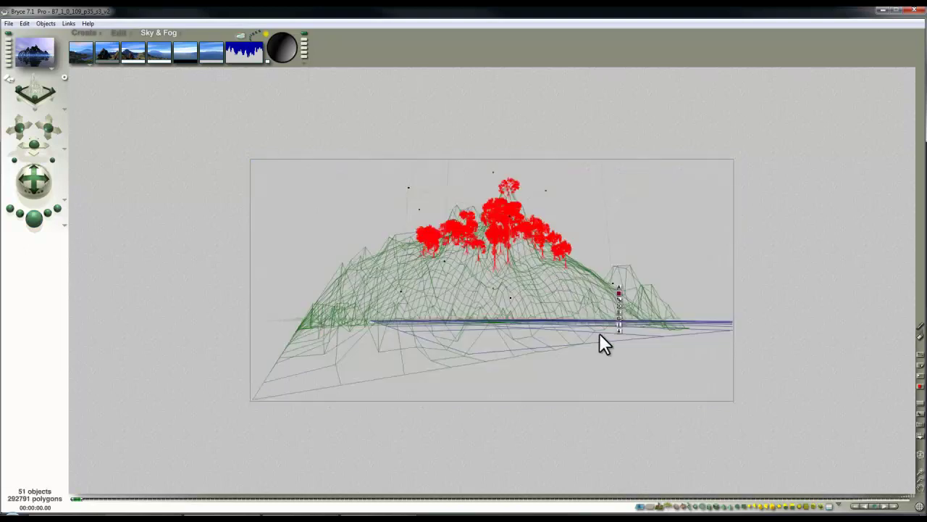
{"action": "left_click", "coordinate": [619, 287]}
{"action": "left_click", "coordinate": [736, 457]}
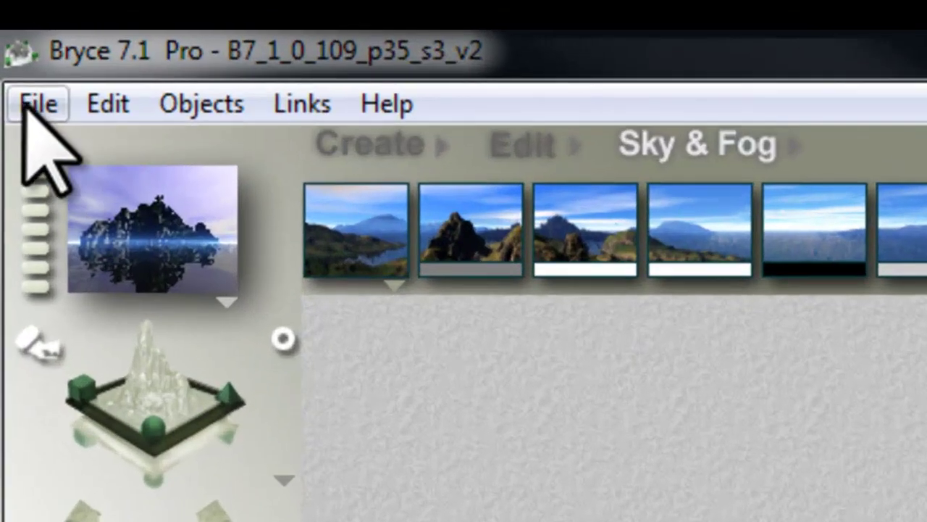
- Save the scene as B7_1_0_109_p35_s3_v2, then delete all the summit trees
{"action": "left_click", "coordinate": [31, 85]}
{"action": "mouse_move", "coordinate": [89, 86]}
{"action": "mouse_move", "coordinate": [41, 103]}
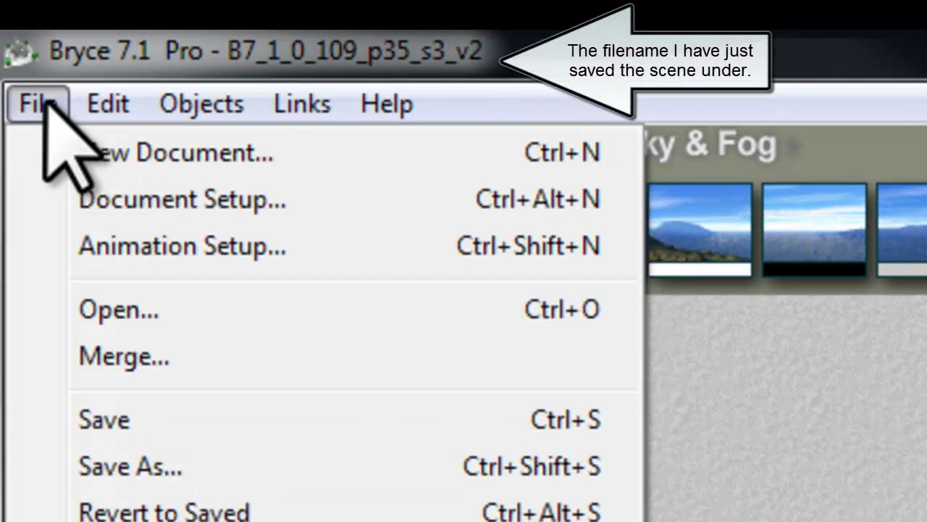
{"action": "left_click", "coordinate": [82, 407]}
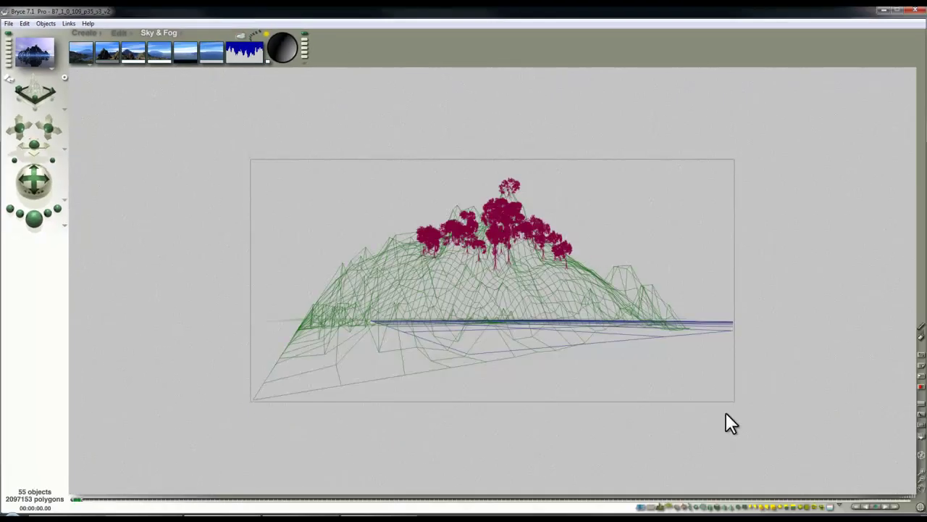
{"action": "left_click", "coordinate": [667, 505]}
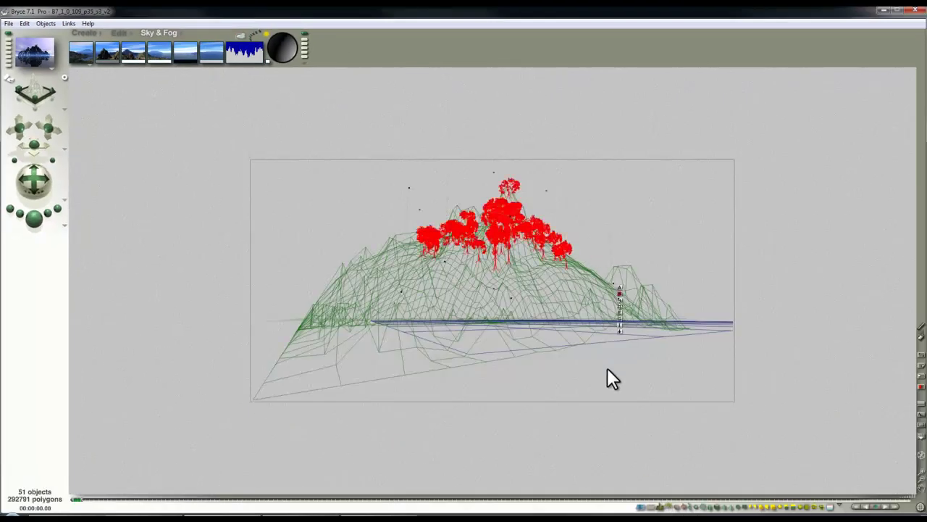
{"action": "key", "text": "Delete"}
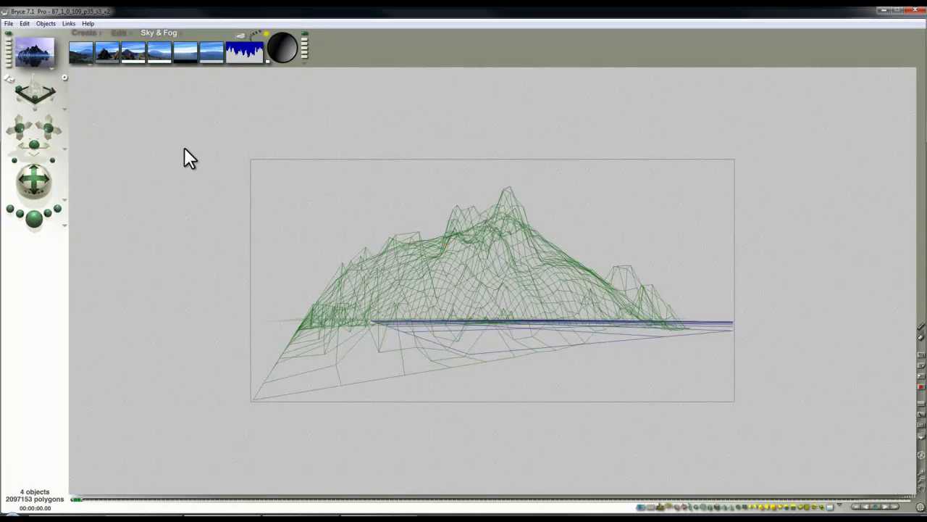
- Apply the Utah Blue sky preset, raise its setting from 49 to 69, and re-render
{"action": "left_click", "coordinate": [182, 32]}
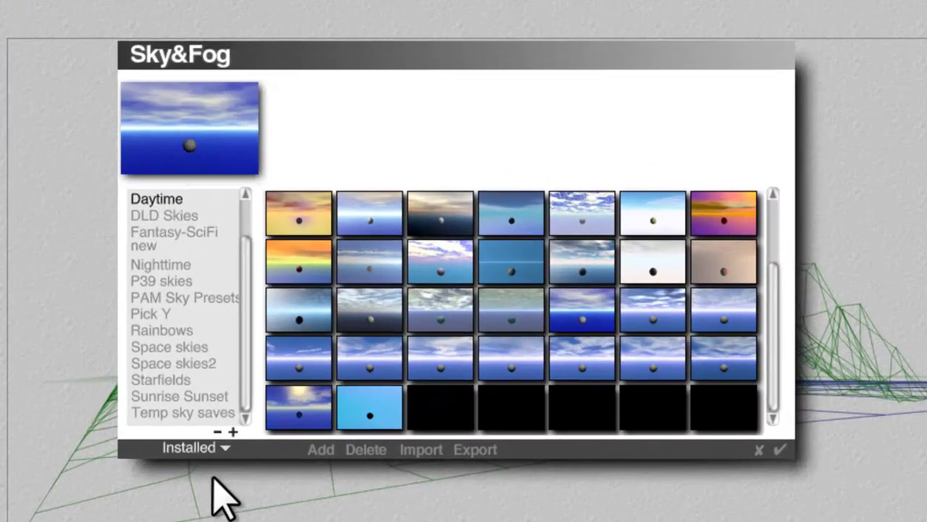
{"action": "left_click", "coordinate": [517, 261]}
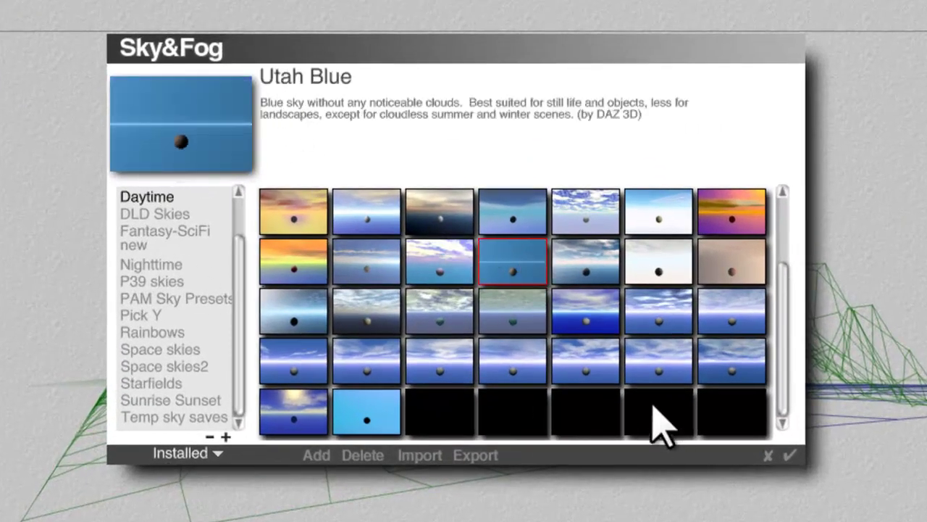
{"action": "left_click", "coordinate": [788, 455]}
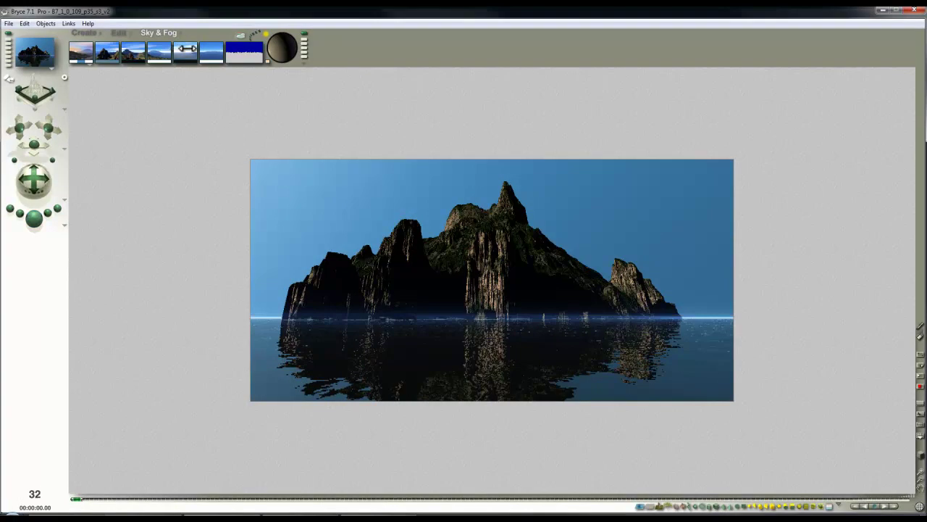
{"action": "left_click_drag", "start_coordinate": [192, 49], "coordinate": [187, 51]}
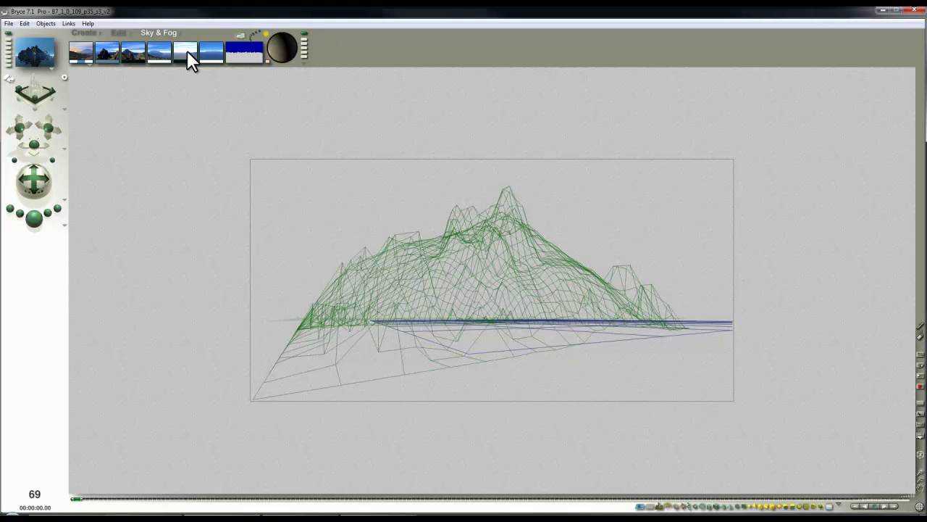
{"action": "left_click", "coordinate": [31, 224]}
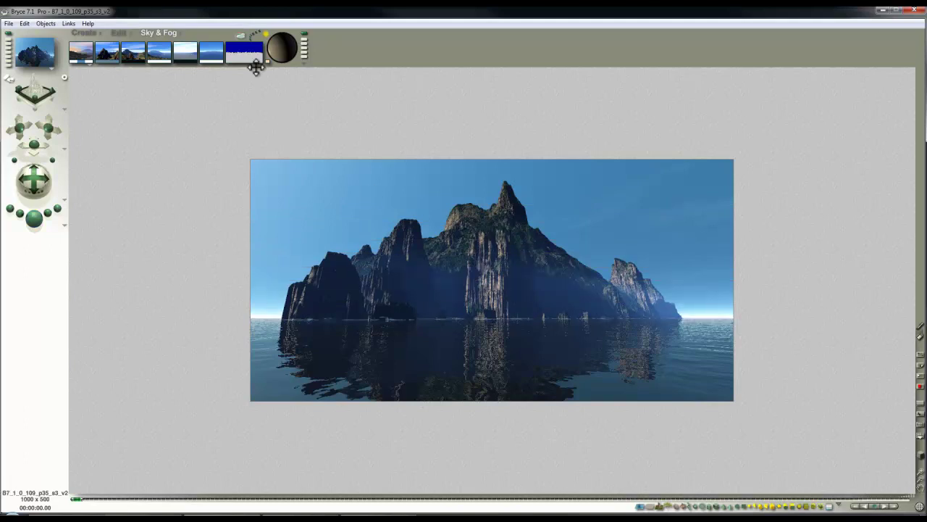
- In Sky Lab, enable image-based lighting at lower quality and render the sky dome as light
{"action": "left_click", "coordinate": [239, 35]}
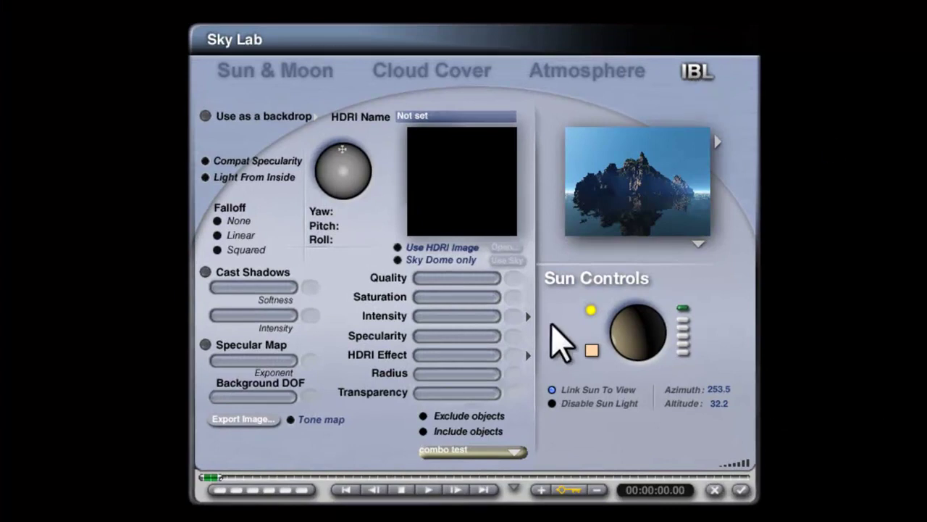
{"action": "left_click", "coordinate": [403, 252]}
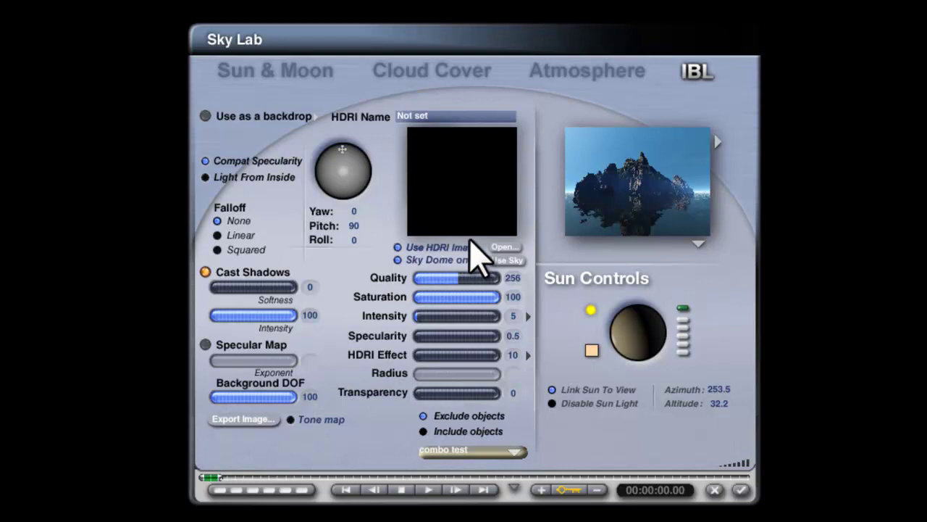
{"action": "left_click_drag", "start_coordinate": [457, 284], "coordinate": [452, 284]}
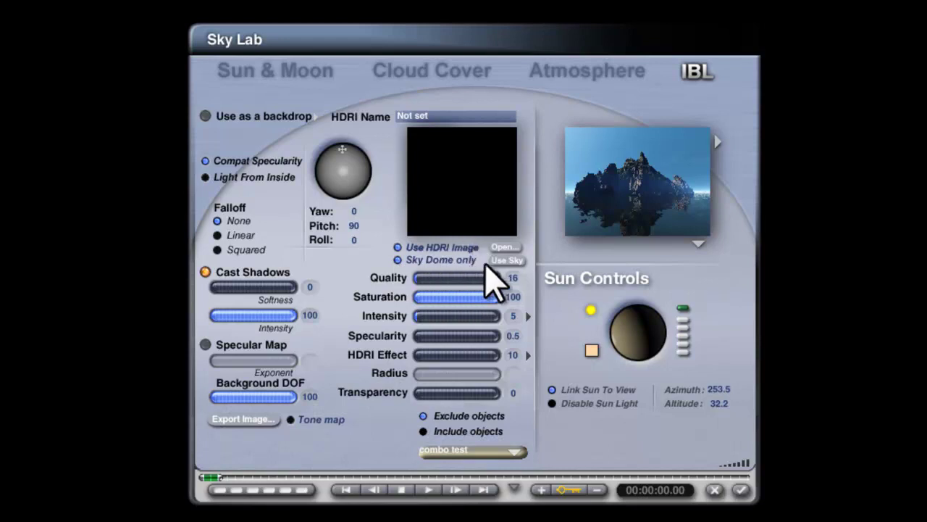
{"action": "left_click", "coordinate": [507, 260]}
{"action": "left_click", "coordinate": [586, 315]}
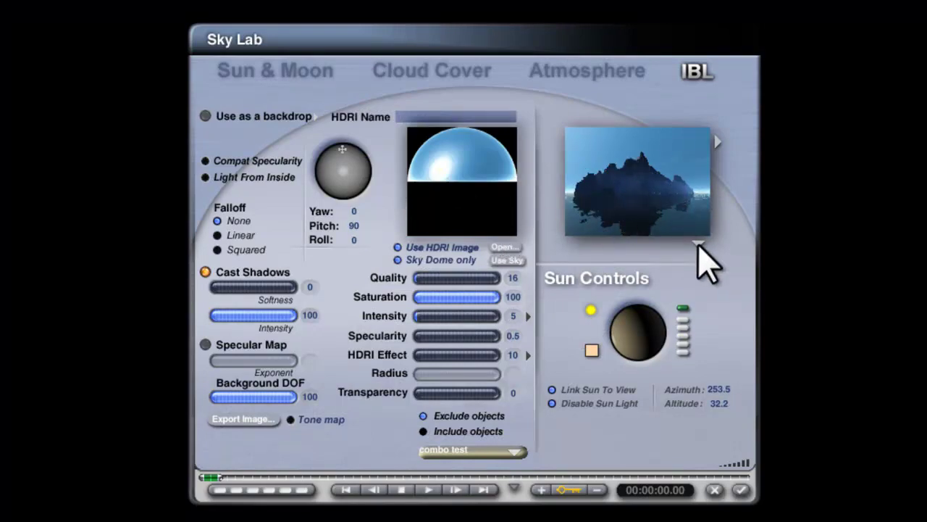
- Set the IBL HDRI Effect strength to 65
{"action": "left_click", "coordinate": [698, 243]}
{"action": "left_click", "coordinate": [695, 197]}
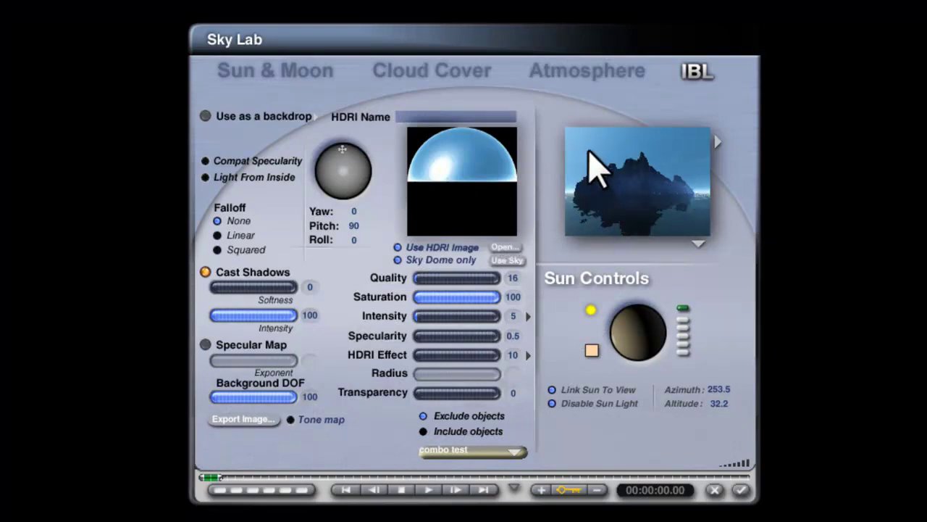
{"action": "left_click", "coordinate": [513, 354]}
{"action": "type", "text": "65"}
{"action": "key", "text": "Return"}
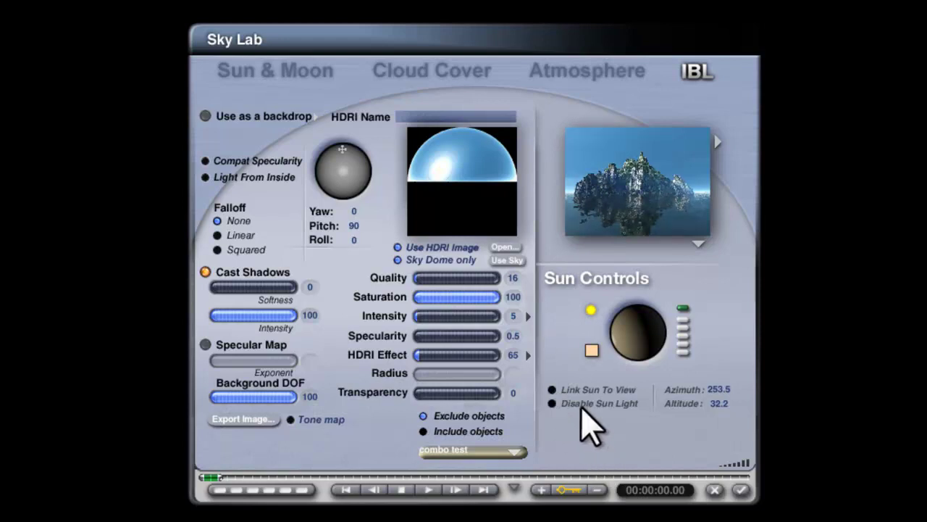
- Rotate and lower the sun toward the horizon, make it orange, accept, and render
{"action": "left_click_drag", "start_coordinate": [621, 329], "coordinate": [620, 335]}
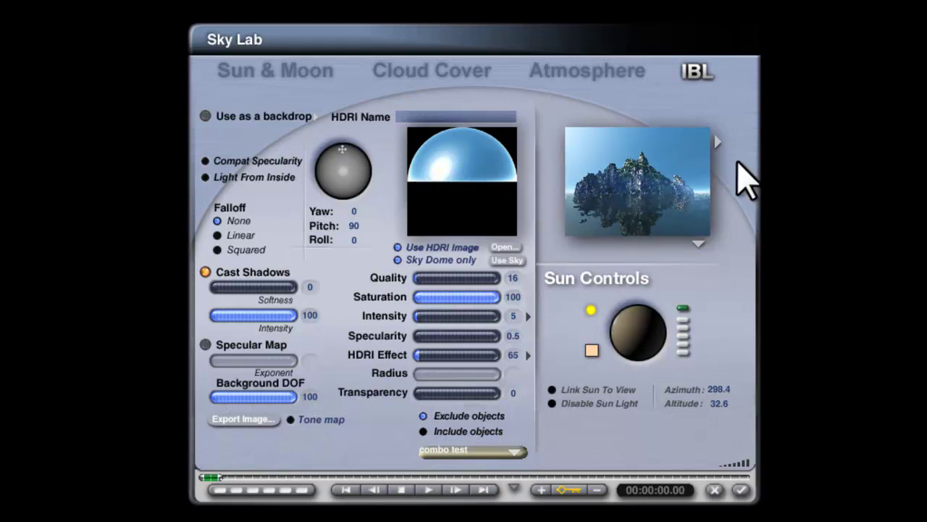
{"action": "mouse_move", "coordinate": [621, 321]}
{"action": "left_mouse_down"}
{"action": "mouse_move", "coordinate": [631, 338]}
{"action": "mouse_move", "coordinate": [597, 395]}
{"action": "left_mouse_up"}
{"action": "left_click", "coordinate": [592, 350]}
{"action": "left_click", "coordinate": [715, 355]}
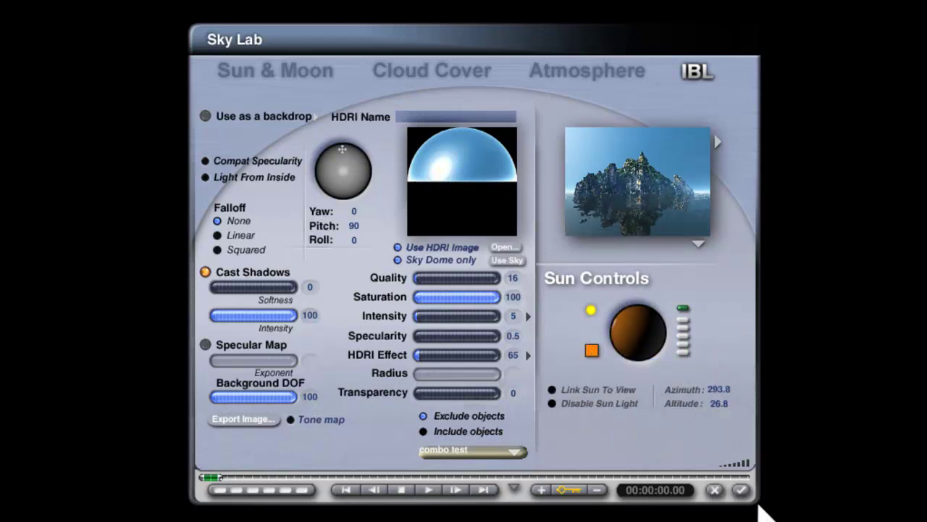
{"action": "left_click", "coordinate": [741, 490]}
{"action": "left_click", "coordinate": [34, 218]}
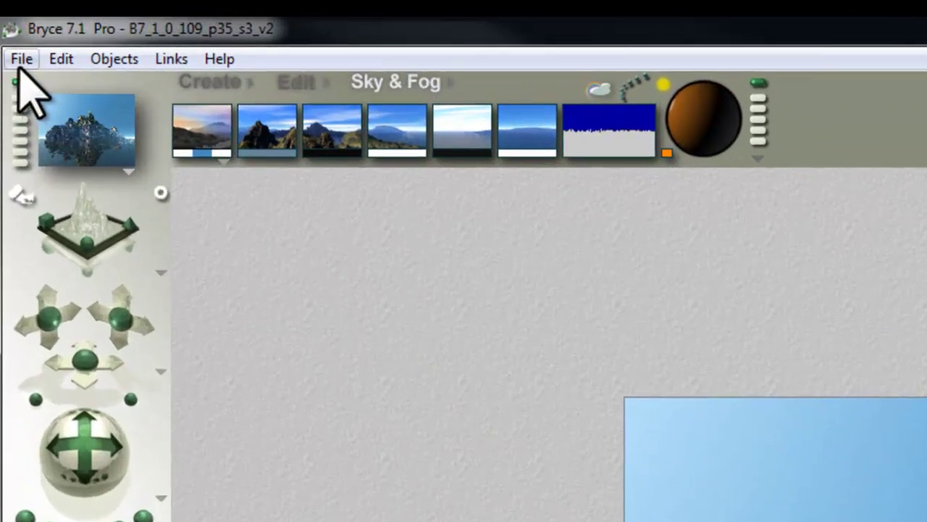
- Save the rendered IBL scene as a new version, B7_1_0_109_p35_s3_v3
{"action": "left_click", "coordinate": [20, 56]}
{"action": "left_click", "coordinate": [115, 257]}
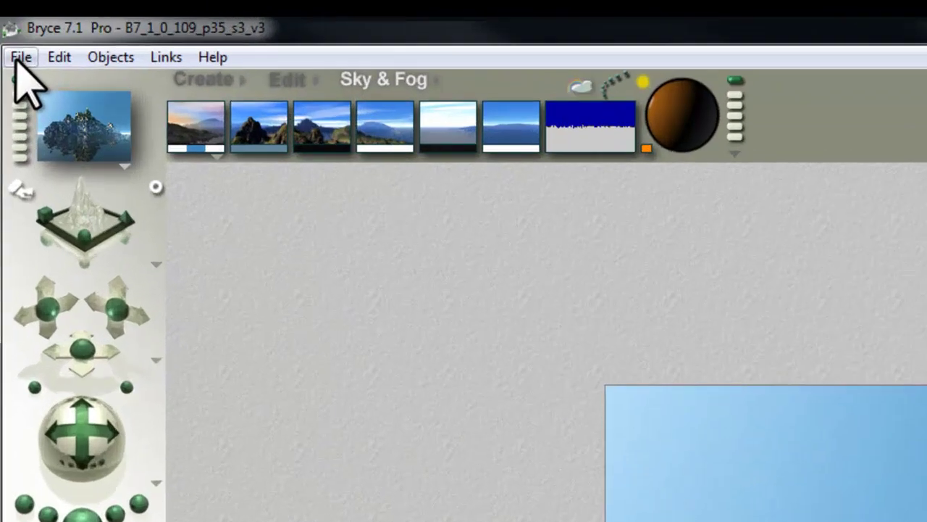
- Open the earlier scene B7_1_0_109_p35_s3_v2
{"action": "left_click", "coordinate": [9, 24]}
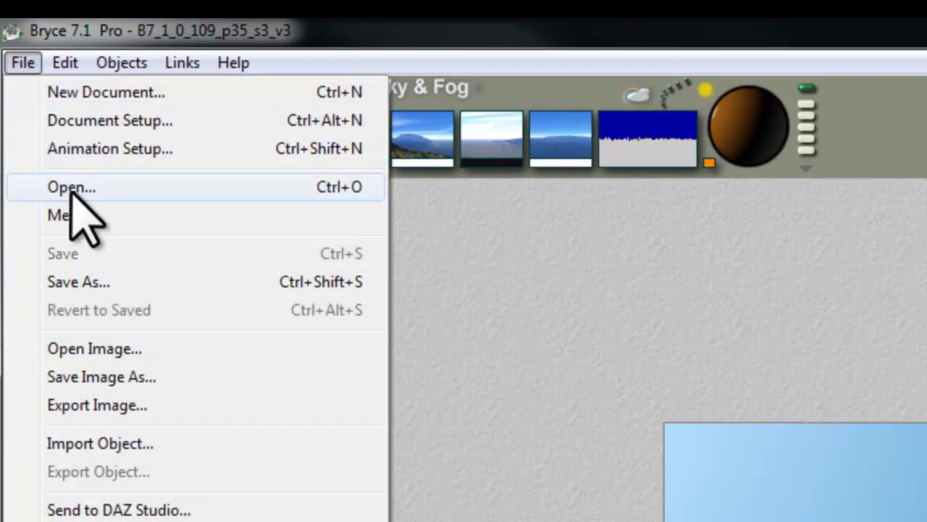
{"action": "left_click", "coordinate": [62, 190]}
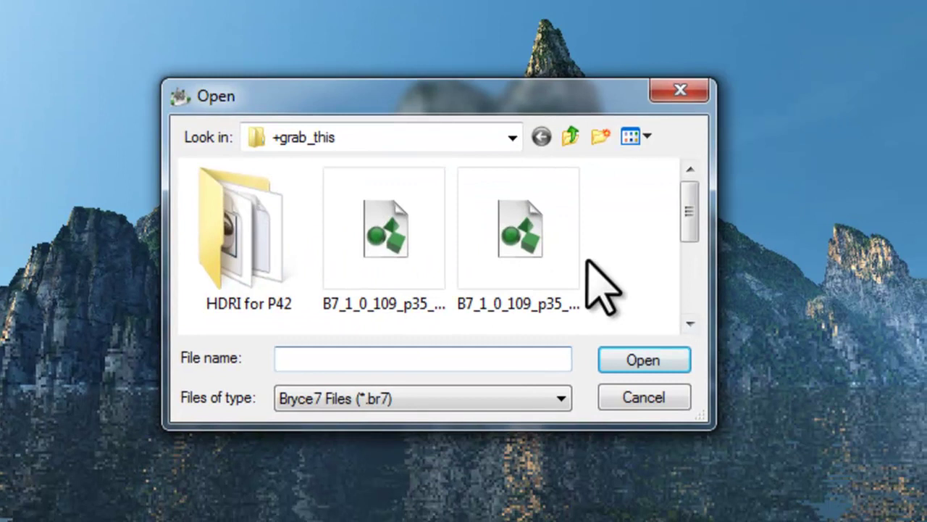
{"action": "left_click", "coordinate": [562, 289]}
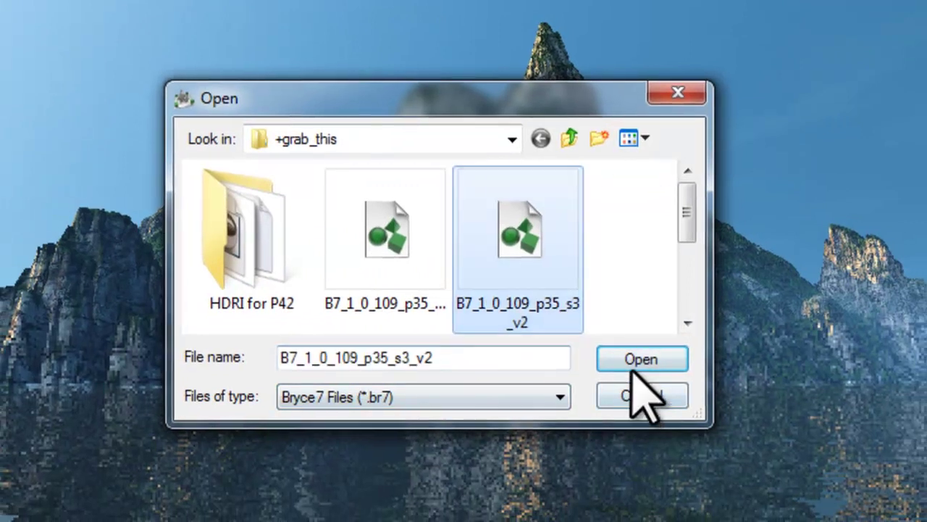
{"action": "left_click", "coordinate": [632, 367]}
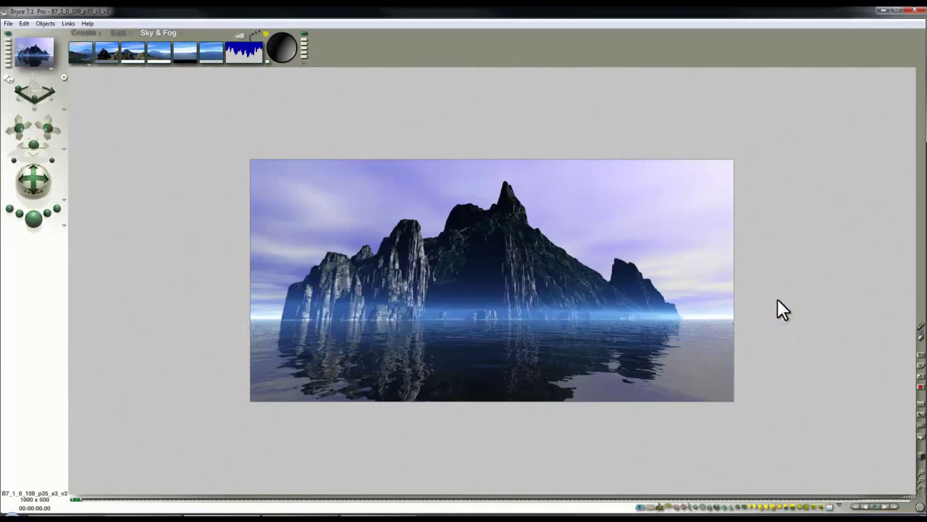
- Switch to wireframe, select all the summit trees, and copy them
{"action": "left_click", "coordinate": [639, 298]}
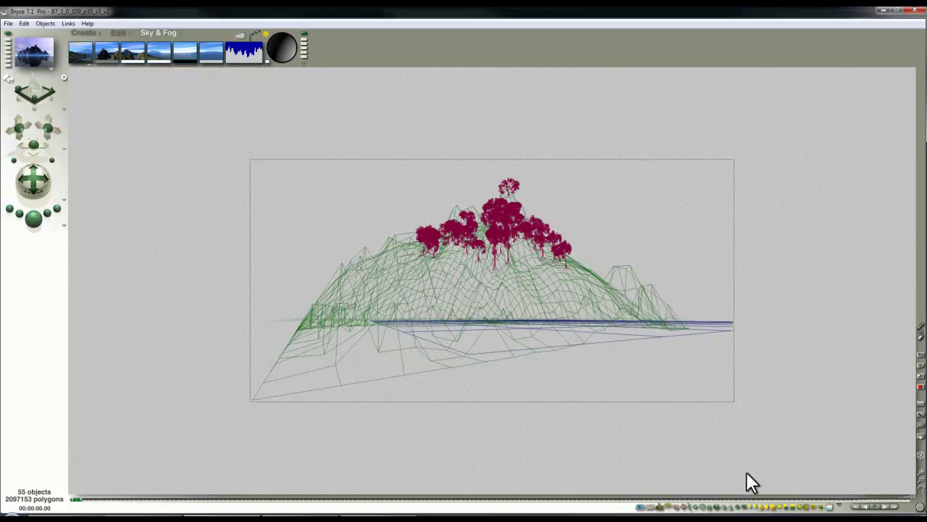
{"action": "left_click", "coordinate": [668, 506]}
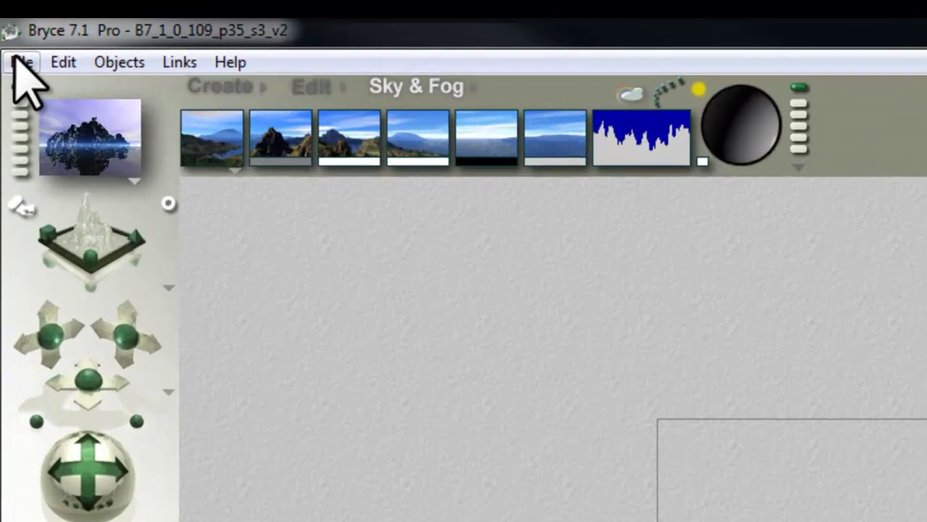
{"action": "left_click", "coordinate": [64, 62]}
{"action": "left_click", "coordinate": [101, 181]}
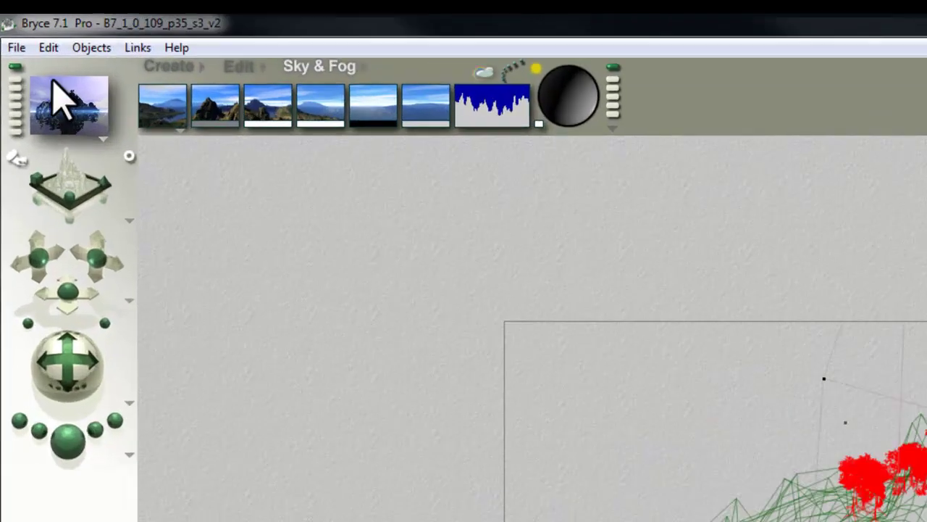
{"action": "left_click", "coordinate": [6, 36]}
- Open B7_1_0_109_p35_s3_v3 and paste the copied trees onto its summit, totalling 51 objects
{"action": "left_click", "coordinate": [107, 285]}
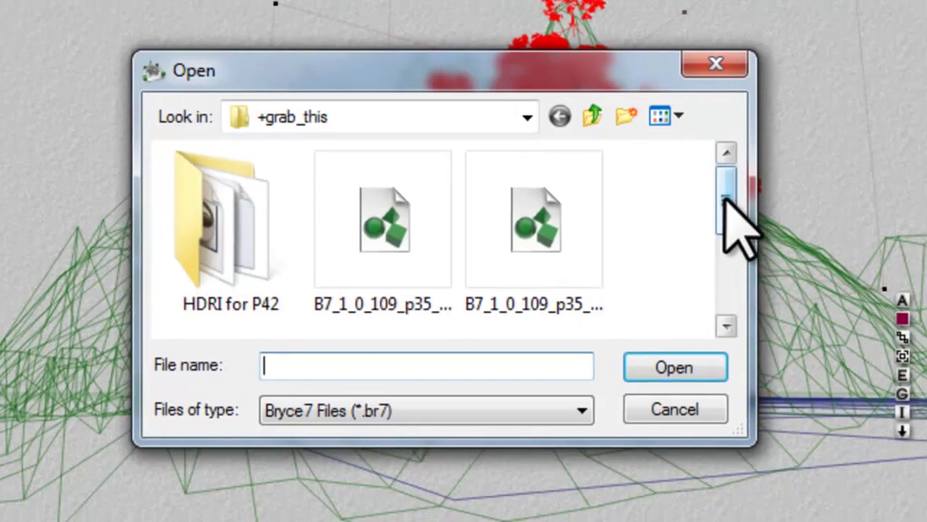
{"action": "left_click_drag", "start_coordinate": [738, 217], "coordinate": [735, 289]}
{"action": "left_click", "coordinate": [228, 259]}
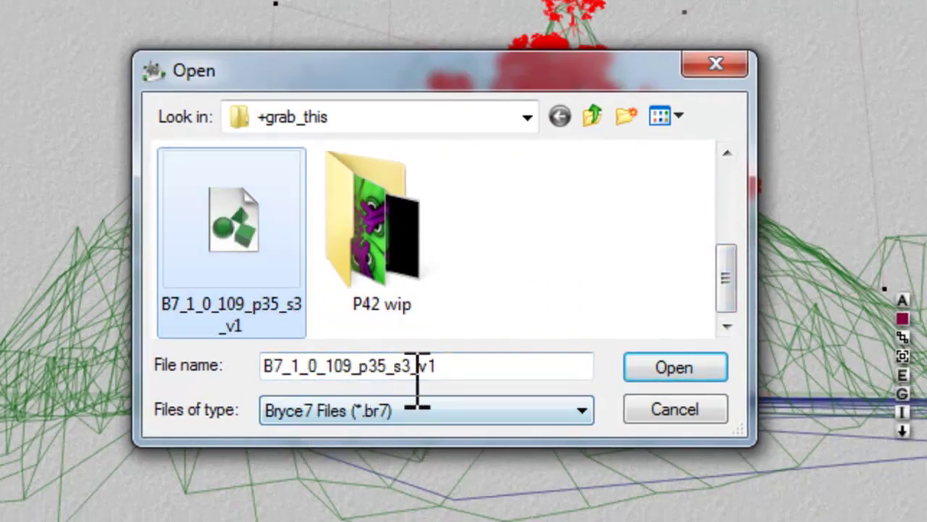
{"action": "scroll", "coordinate": [733, 290], "scroll_direction": "up", "scroll_amount": 5}
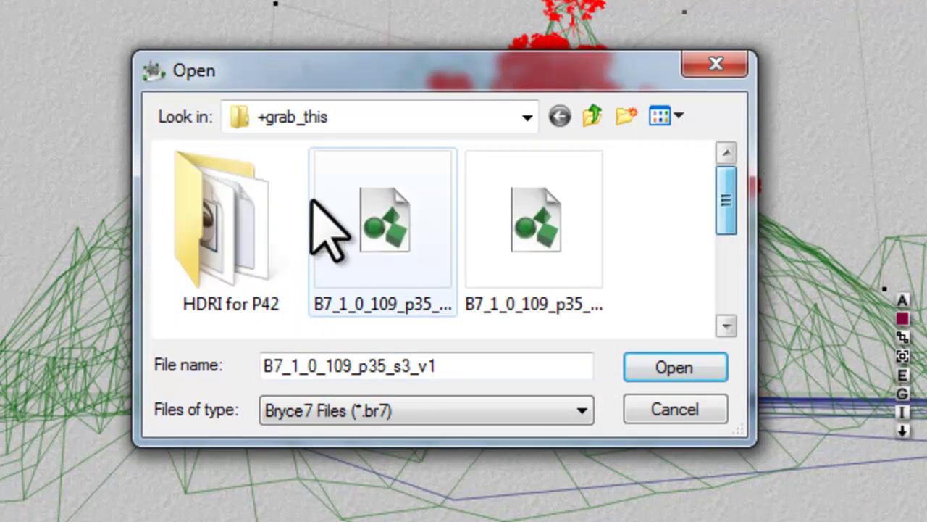
{"action": "left_click", "coordinate": [340, 211]}
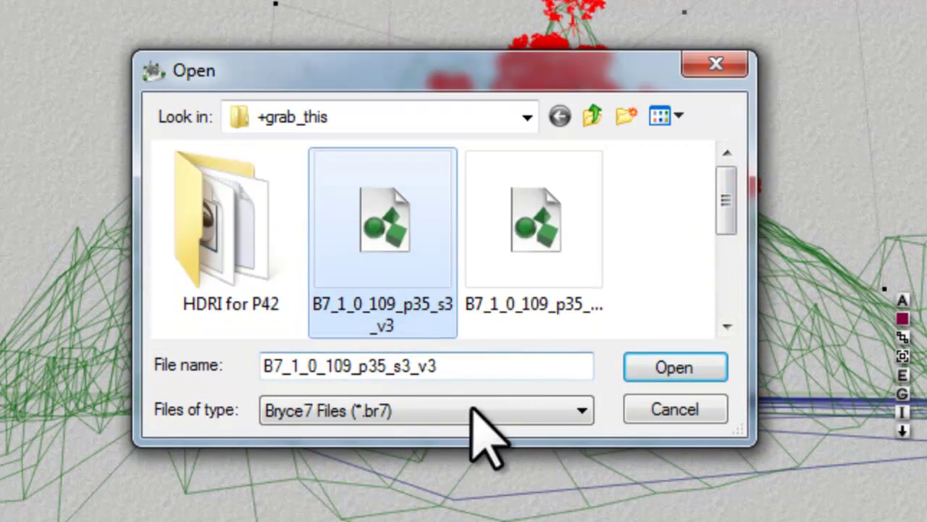
{"action": "left_click", "coordinate": [660, 368]}
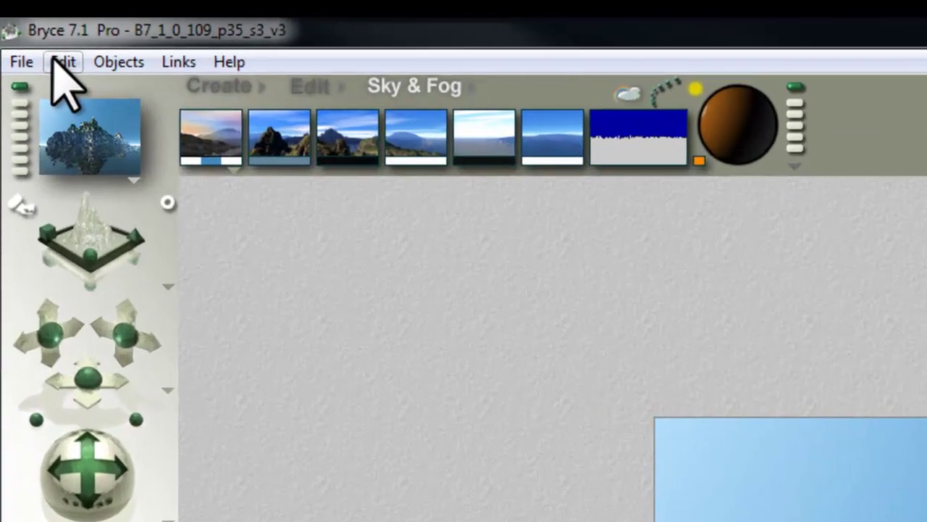
{"action": "left_click", "coordinate": [34, 34]}
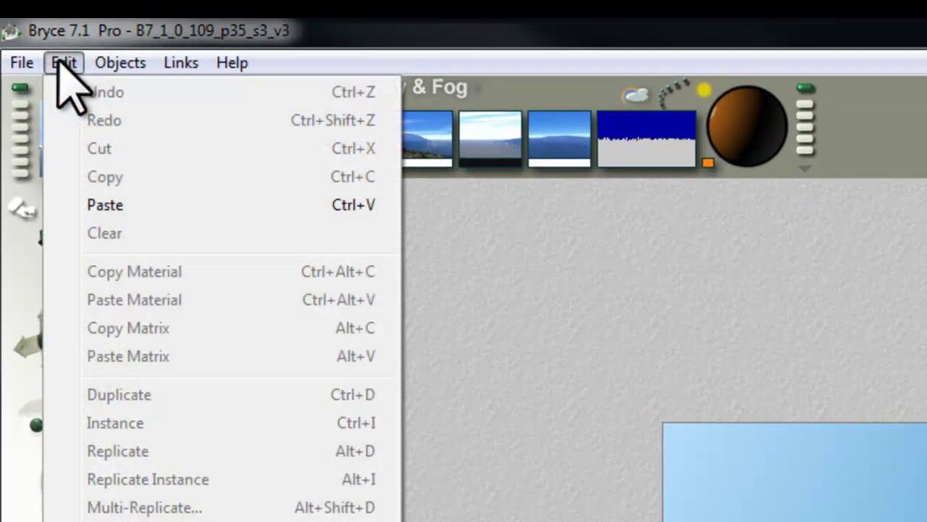
{"action": "left_click", "coordinate": [120, 202]}
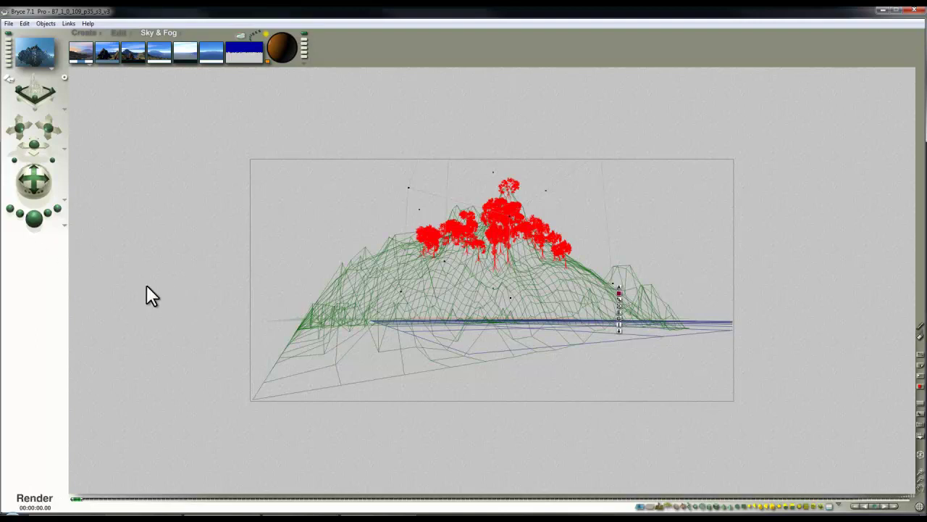
- Render the v3 island with its pasted trees at 1000 x 500, antialiased
{"action": "left_click", "coordinate": [34, 217]}
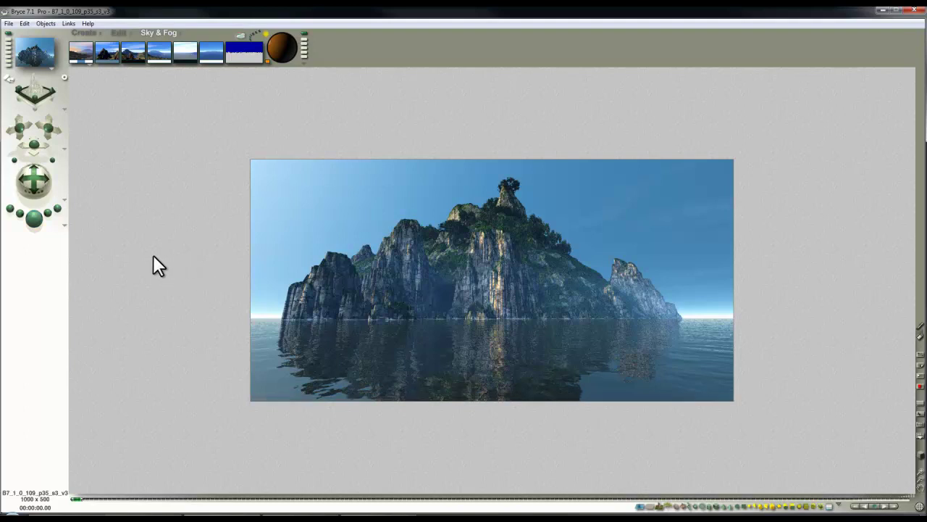
{"action": "left_click", "coordinate": [64, 224]}
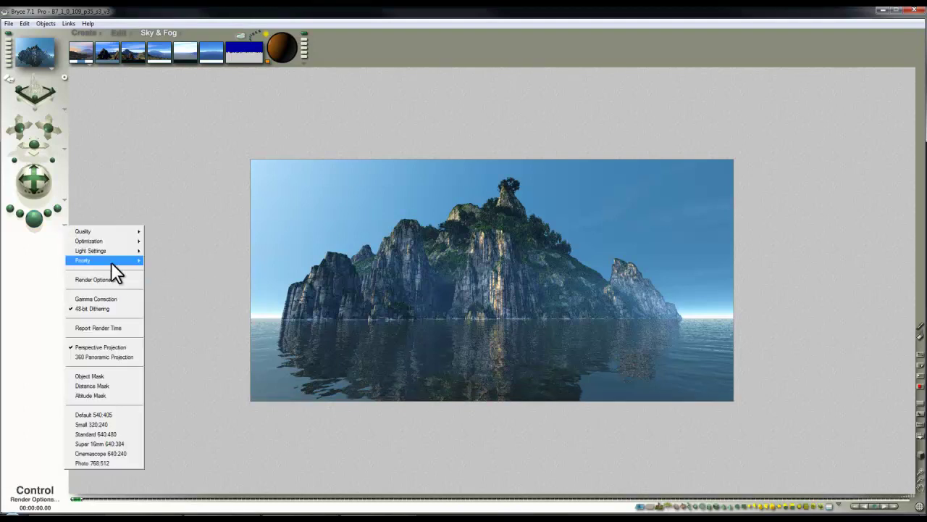
{"action": "mouse_move", "coordinate": [111, 261]}
{"action": "left_click", "coordinate": [174, 186]}
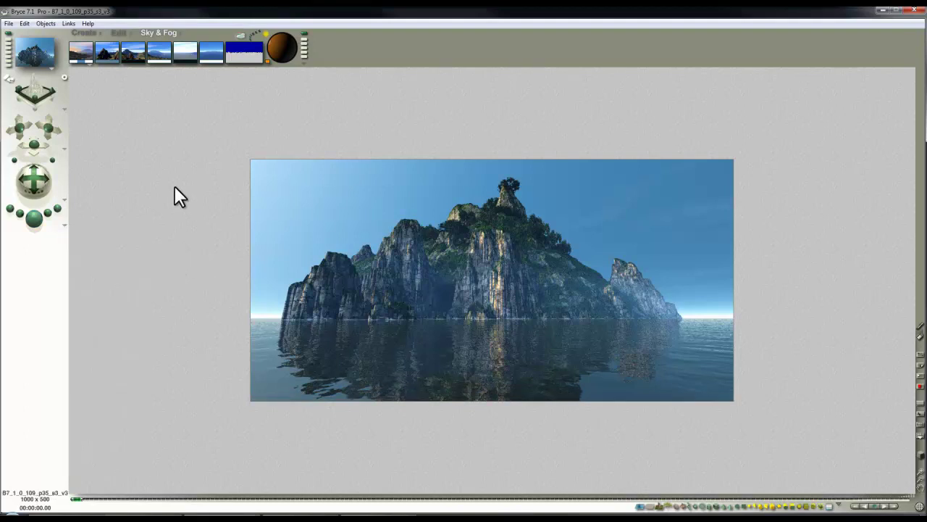